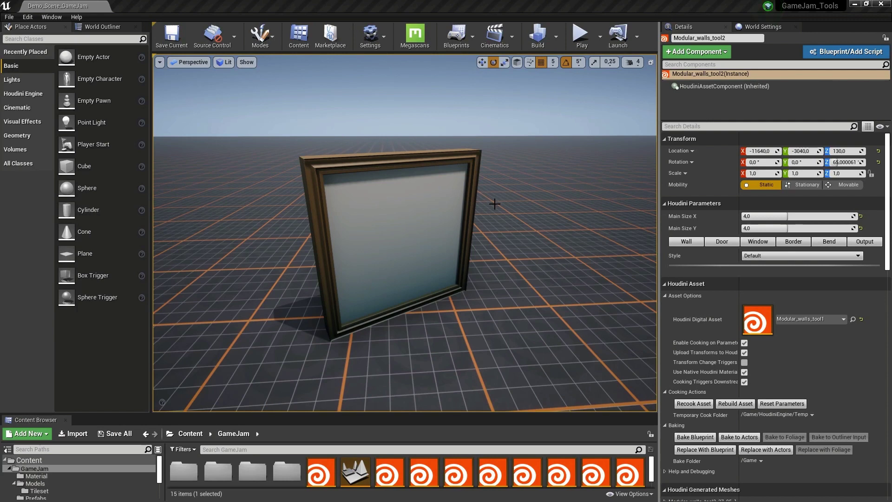
# - Resize the modular wall to about 8.86 in Main Size X and 4.08 in Main Size Y
pyautogui.moveTo(503, 234); pyautogui.dragTo(504, 226, button='right')
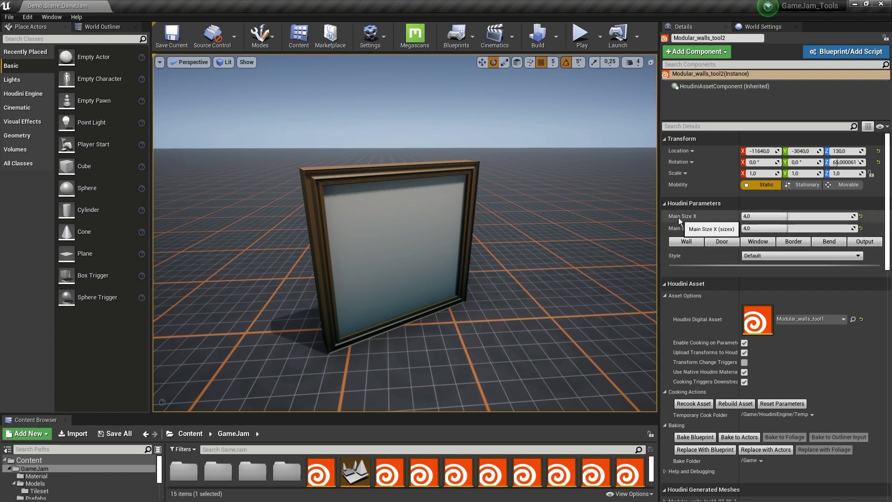
pyautogui.moveTo(762, 216); pyautogui.dragTo(841, 216)
pyautogui.scroll(-4, 356, 247)
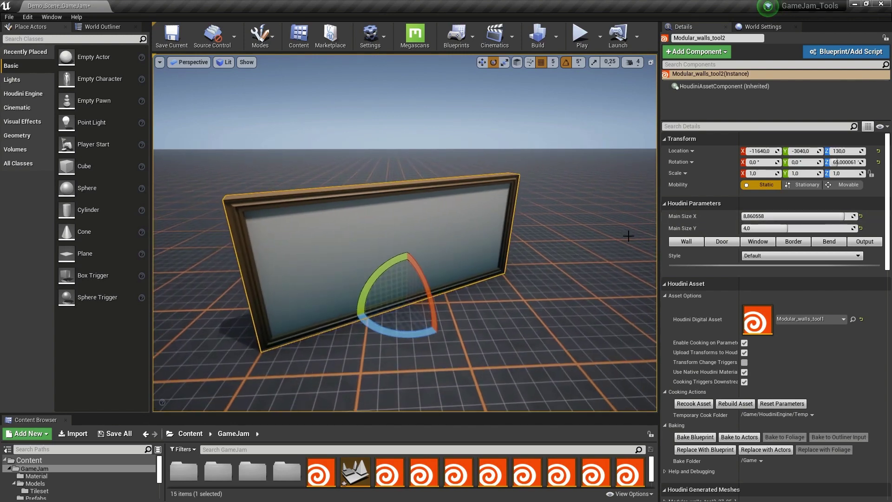
pyautogui.moveTo(762, 229); pyautogui.dragTo(821, 229)
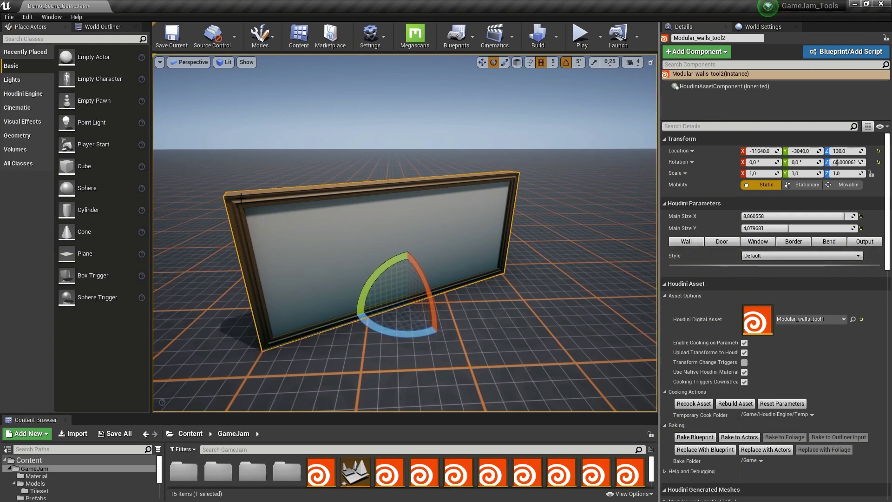
# - Change the wall style to Wood and set its planks multiplier to about 1.26
pyautogui.click(758, 257)
pyautogui.click(755, 271)
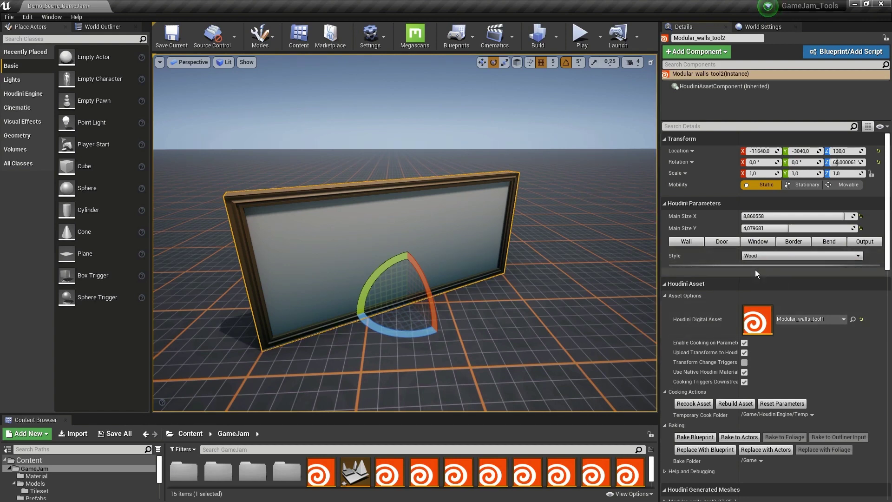
pyautogui.moveTo(538, 268); pyautogui.dragTo(491, 229, button='right')
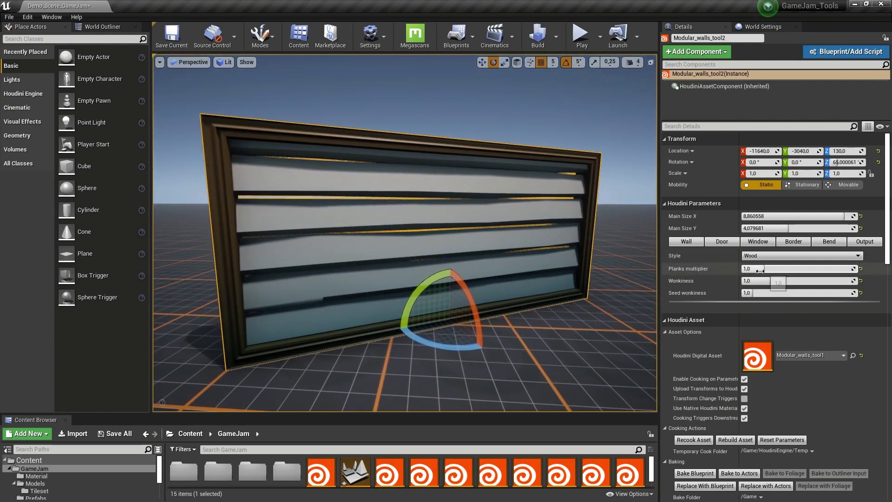
pyautogui.moveTo(760, 271); pyautogui.dragTo(776, 270)
pyautogui.moveTo(402, 182); pyautogui.dragTo(381, 172, button='right')
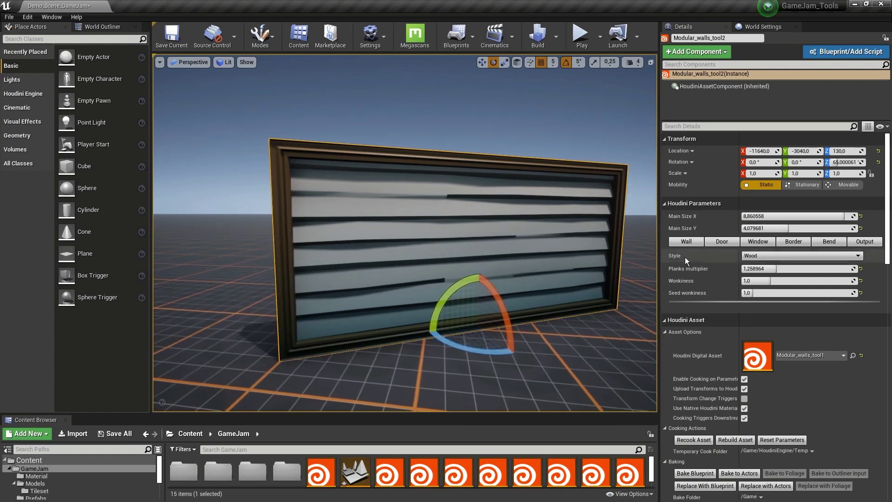
# - Set the wall style to Stones
pyautogui.click(760, 255)
pyautogui.click(753, 280)
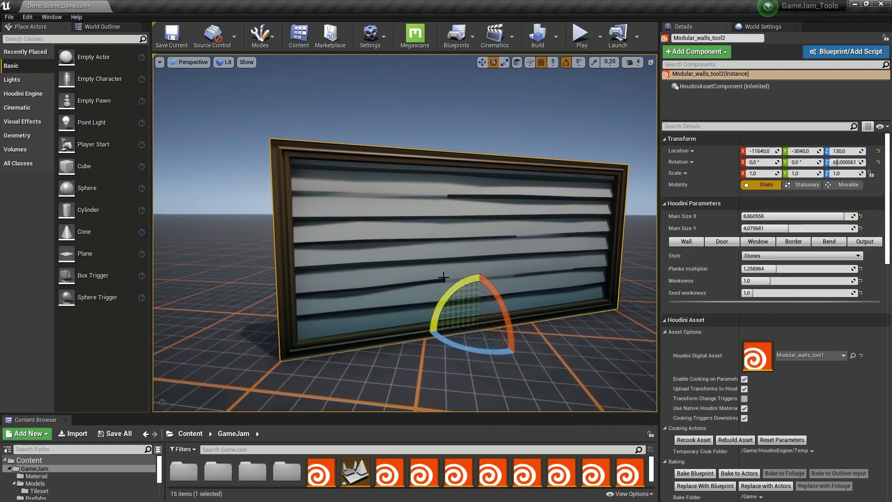
pyautogui.moveTo(465, 265)
pyautogui.mouseDown(button='right')
pyautogui.moveTo(353, 262)
pyautogui.moveTo(465, 265)
pyautogui.mouseUp(button='right')
pyautogui.moveTo(427, 200); pyautogui.dragTo(423, 205)
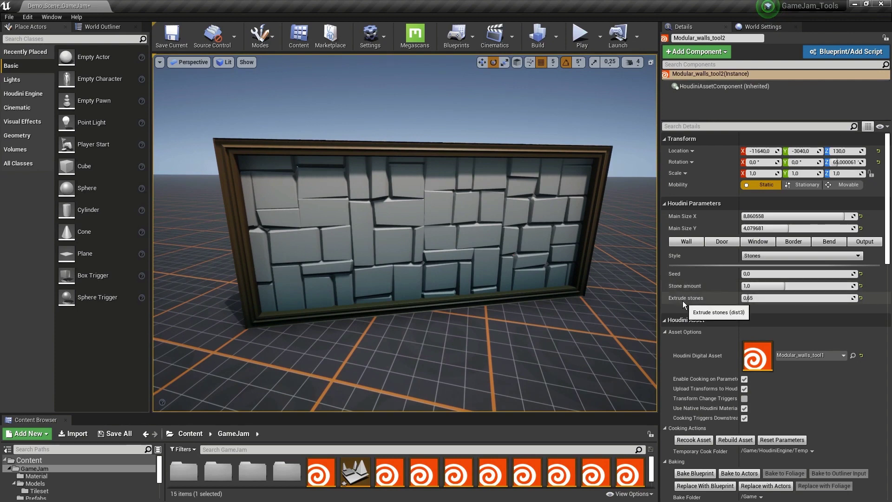
# - Enable a round door in the wall at position about 2.2 with a height of about 2.8
pyautogui.click(723, 242)
pyautogui.click(745, 254)
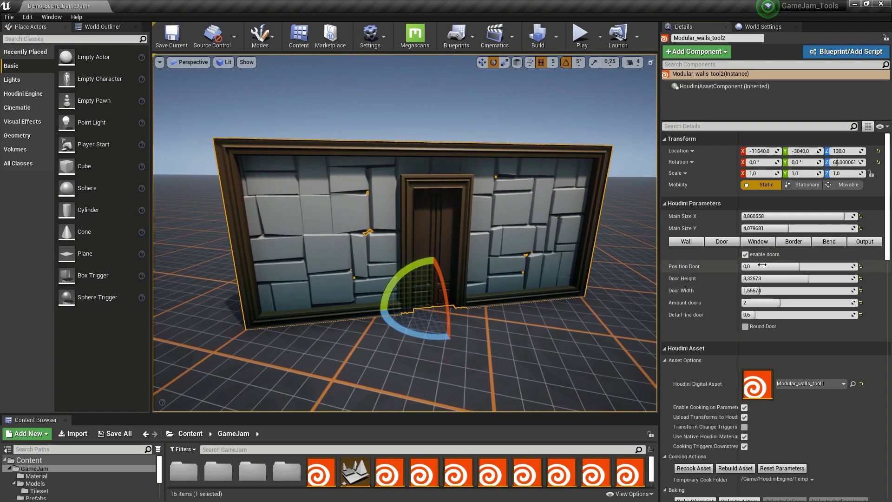
pyautogui.moveTo(786, 266)
pyautogui.mouseDown()
pyautogui.moveTo(813, 266)
pyautogui.moveTo(762, 277)
pyautogui.moveTo(782, 279)
pyautogui.mouseUp()
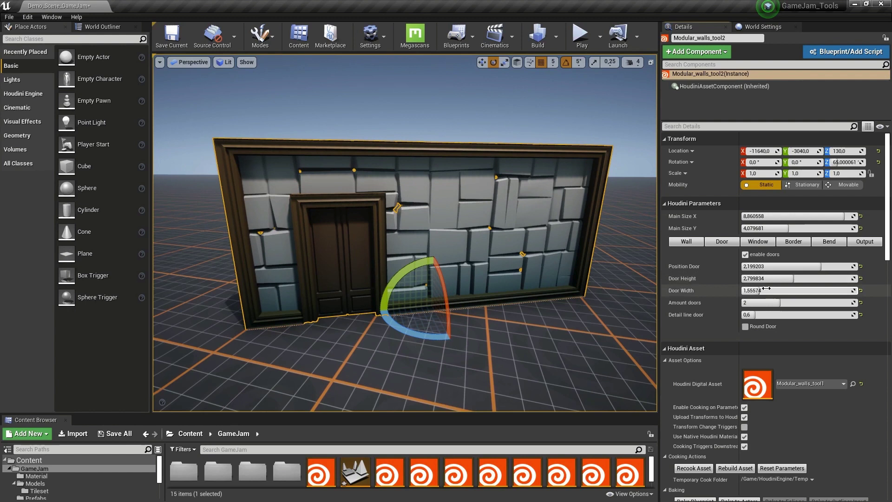
pyautogui.click(766, 327)
# - Add one window to the wall and position it at about X -1.16 and Y 2.01
pyautogui.click(763, 242)
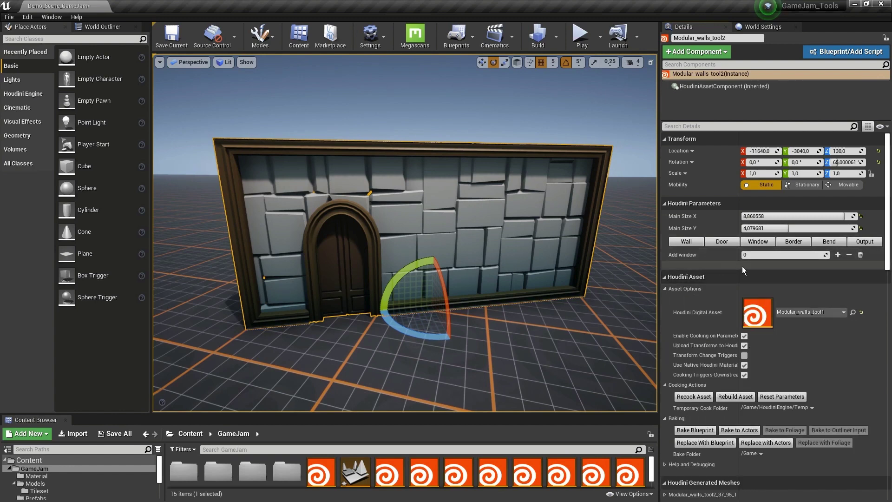
pyautogui.click(837, 255)
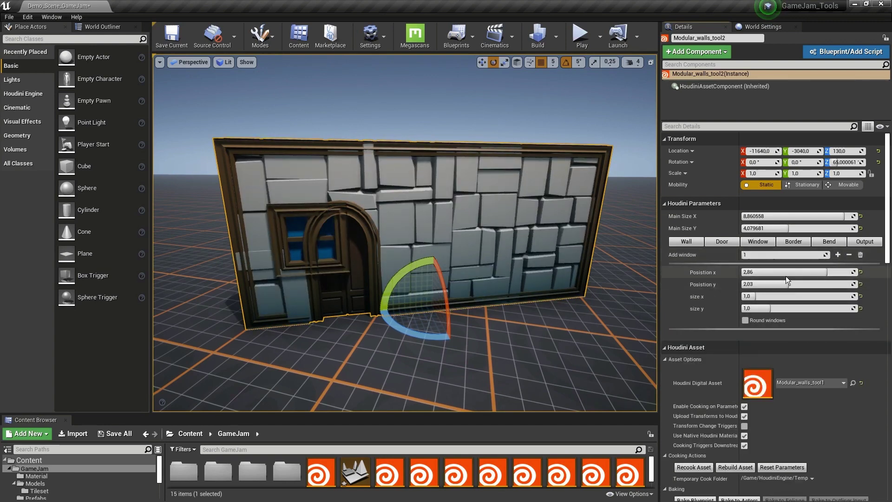
pyautogui.moveTo(809, 275); pyautogui.dragTo(834, 284)
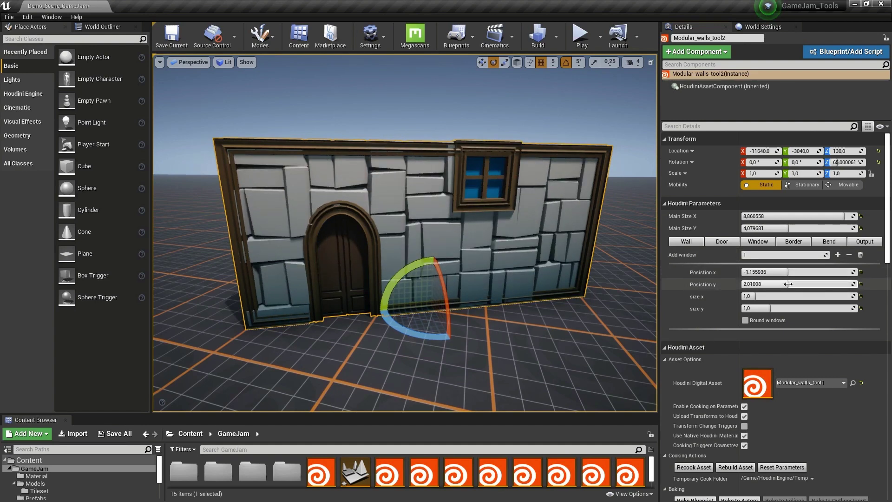
# - Make the window round and set its size to about 1.75 in X and 1.61 in Y
pyautogui.click(754, 322)
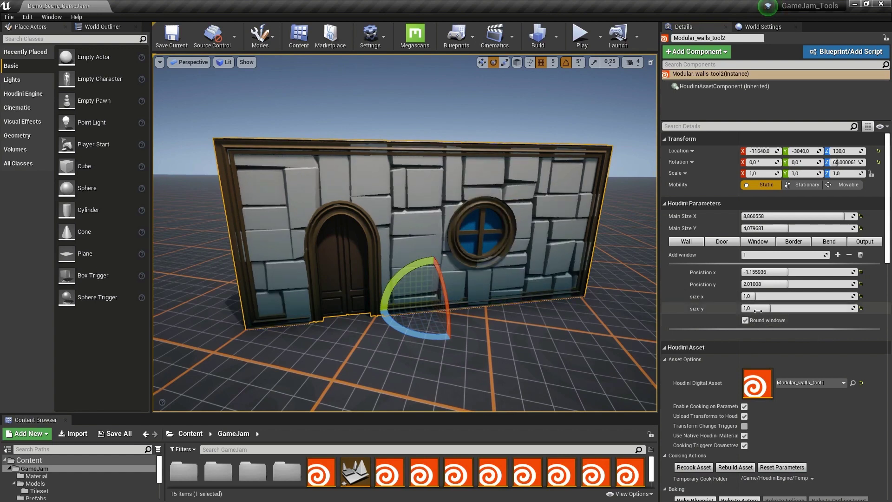
pyautogui.moveTo(753, 296); pyautogui.dragTo(804, 308)
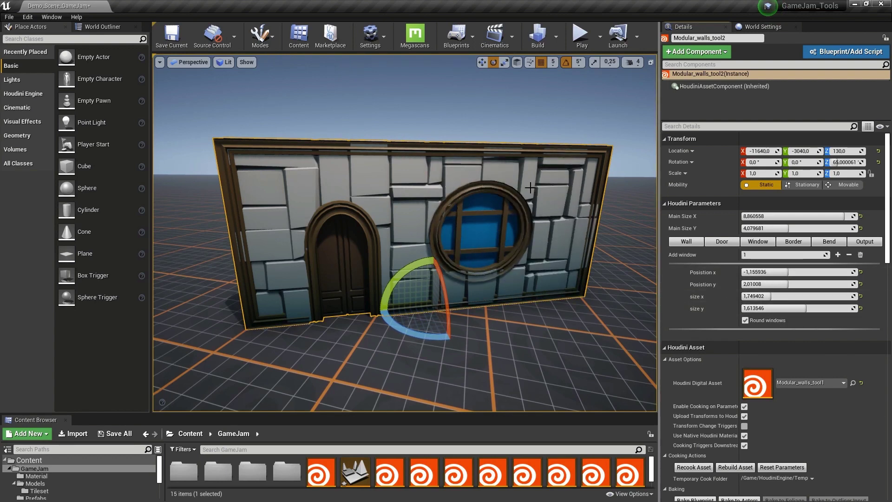
pyautogui.press('w')
pyautogui.moveTo(530, 188)
pyautogui.mouseDown(button='right')
pyautogui.moveTo(544, 188)
pyautogui.moveTo(530, 188)
pyautogui.mouseUp(button='right')
pyautogui.press('s')
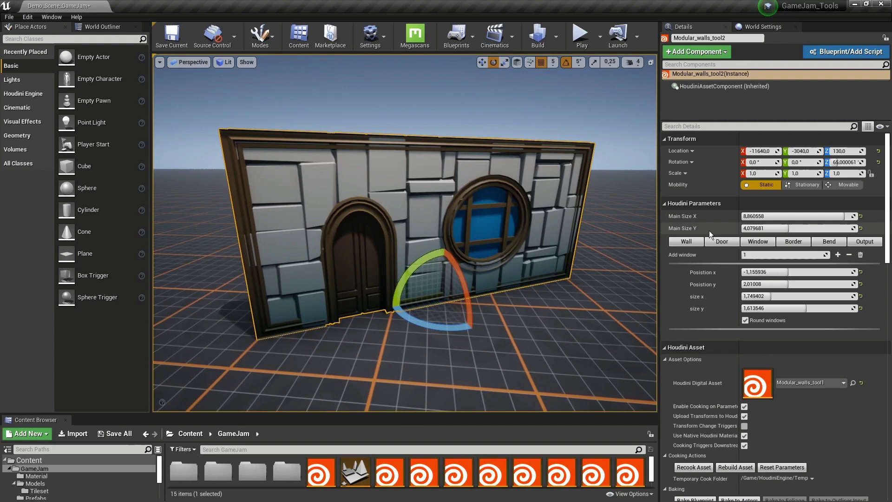
# - Set the style of the wall's borders to Stone
pyautogui.click(789, 241)
pyautogui.scroll(5, 438, 177)
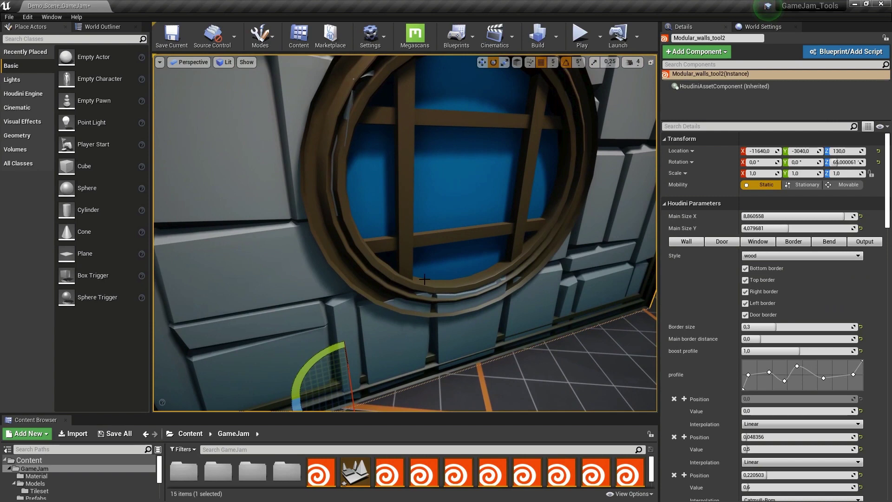
pyautogui.press('s')
pyautogui.moveTo(424, 279); pyautogui.dragTo(419, 316, button='right')
pyautogui.press('e')
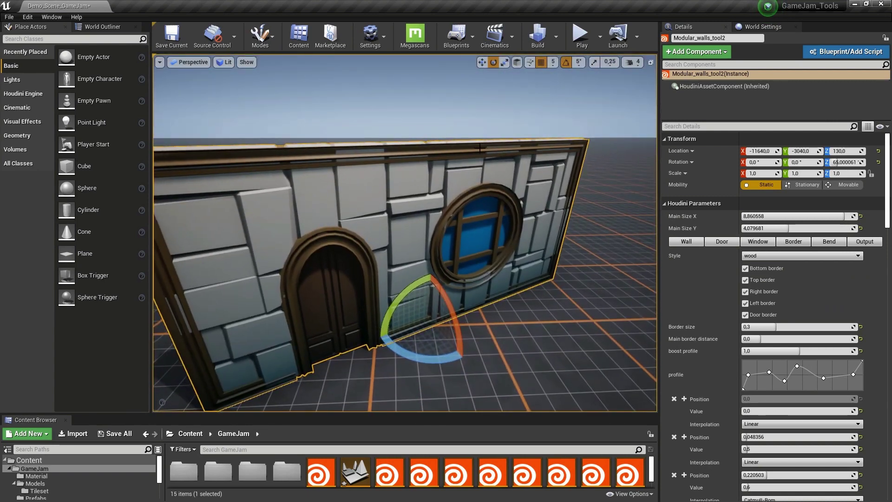
pyautogui.click(751, 254)
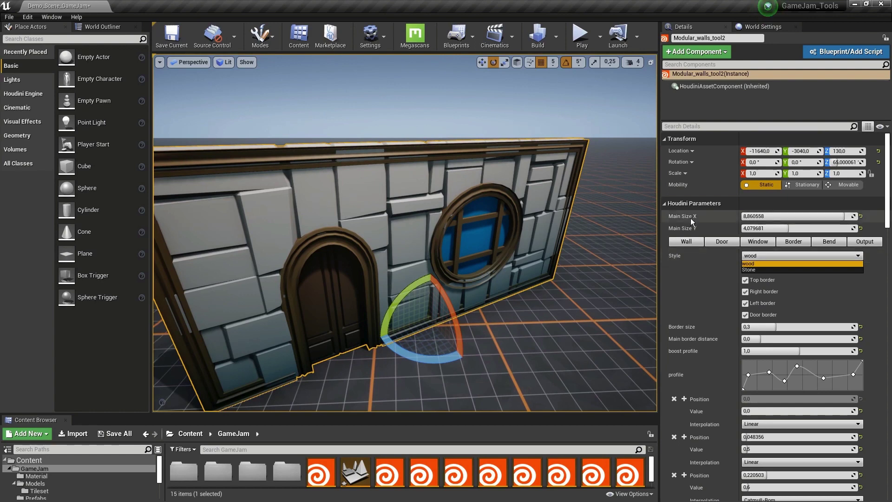
pyautogui.click(748, 268)
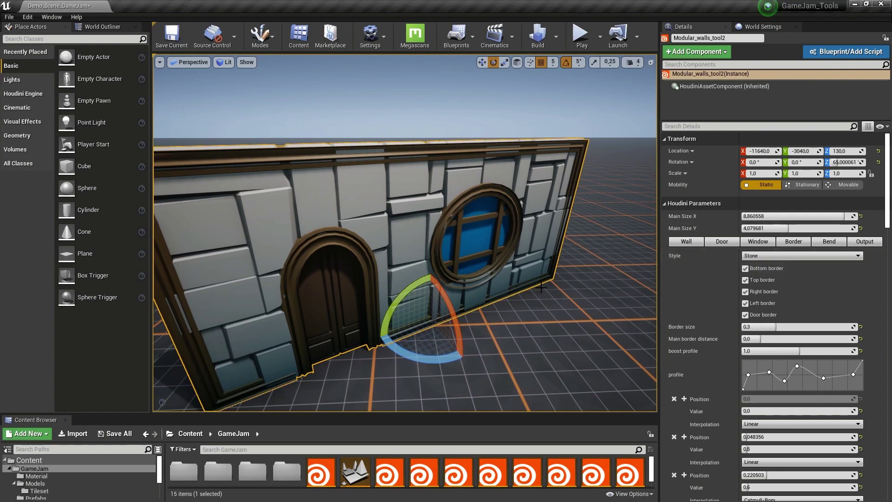
pyautogui.moveTo(541, 286); pyautogui.dragTo(512, 143, button='right')
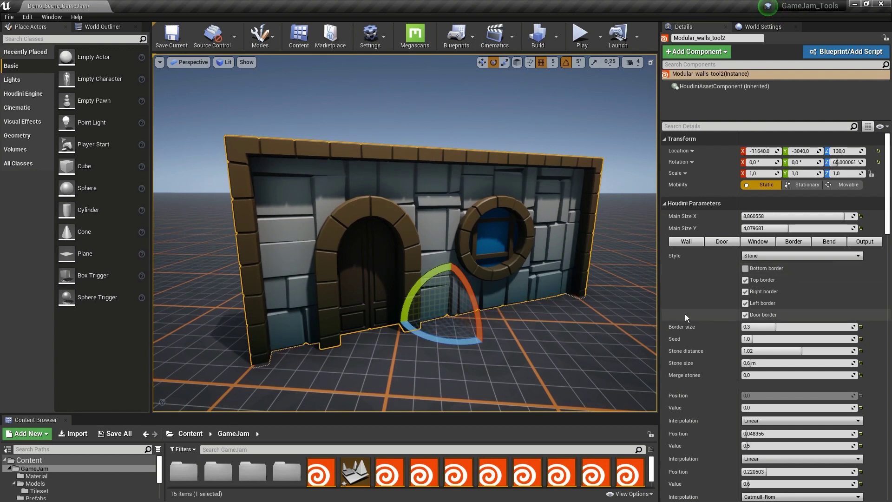
# - Disable the wall's right, left and door borders so that only the bottom and top borders are enabled
pyautogui.click(756, 283)
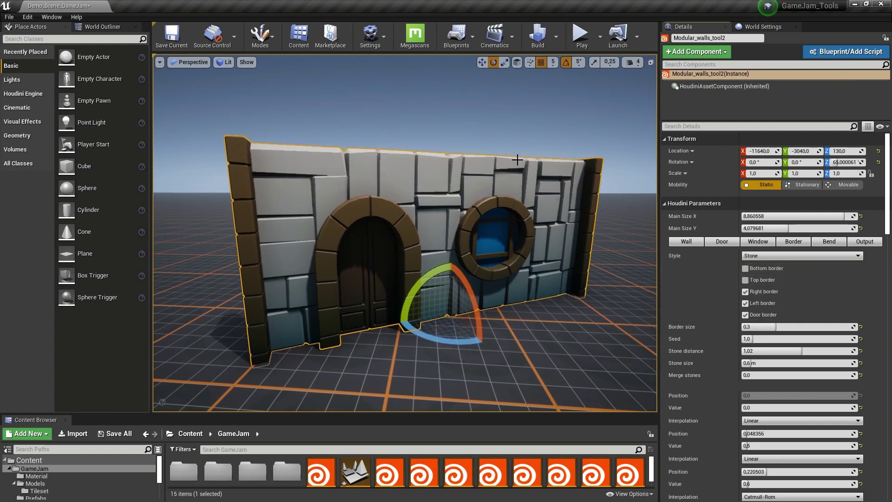
pyautogui.click(762, 291)
pyautogui.click(761, 304)
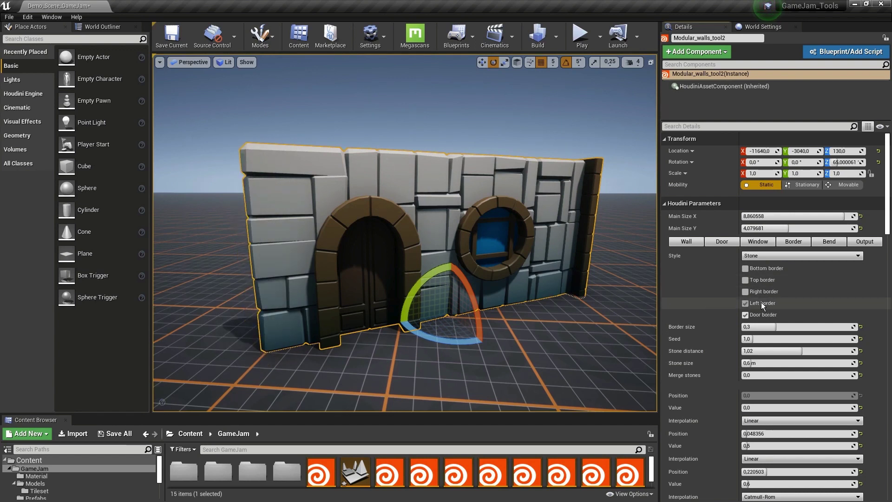
pyautogui.click(760, 316)
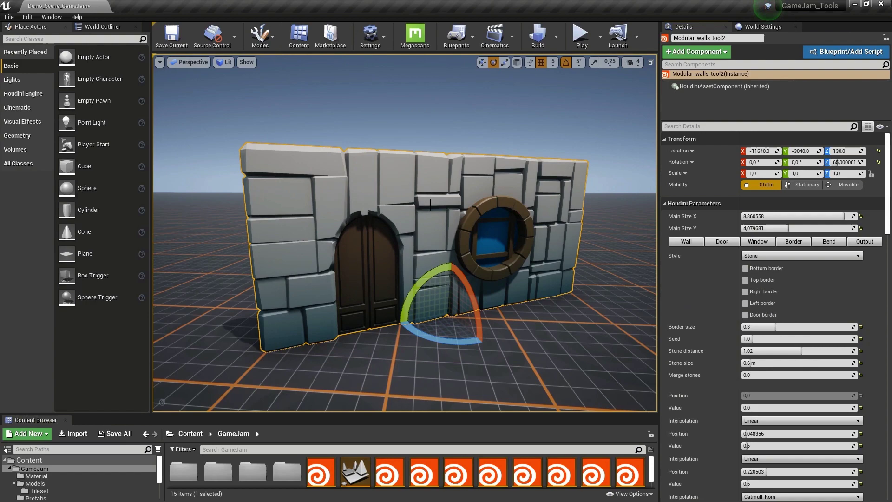
pyautogui.moveTo(391, 228)
pyautogui.mouseDown(button='right')
pyautogui.moveTo(404, 223)
pyautogui.moveTo(382, 246)
pyautogui.moveTo(390, 227)
pyautogui.mouseUp(button='right')
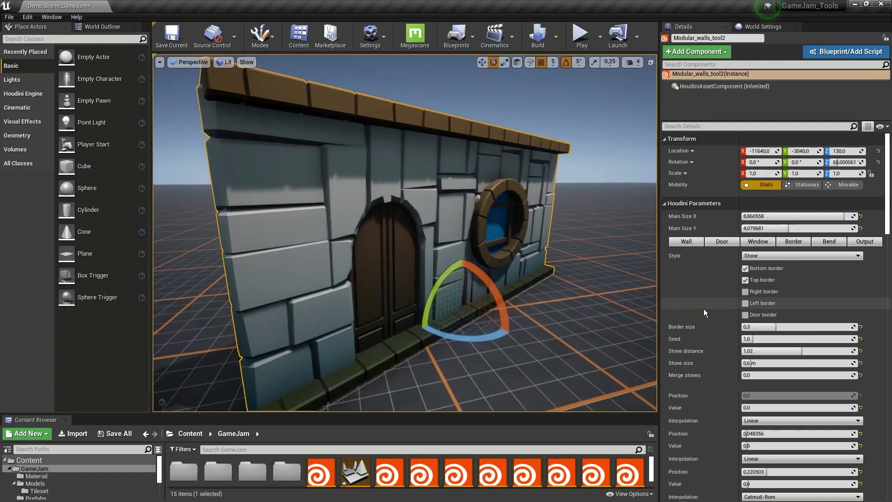
# - Set the stone border's size to about 0.18, stone distance to 0.69, stone size to 2.02 m and merge stones to 0.26
pyautogui.scroll(-1, 703, 309)
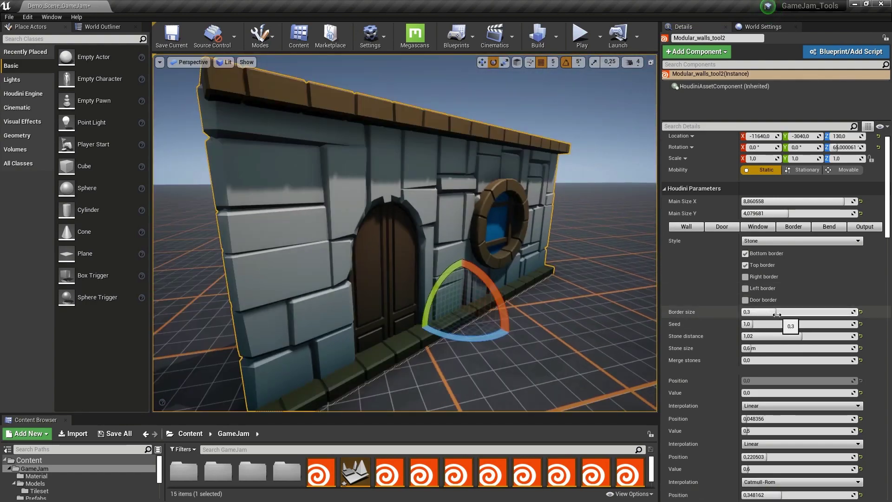
pyautogui.moveTo(776, 314); pyautogui.dragTo(762, 313)
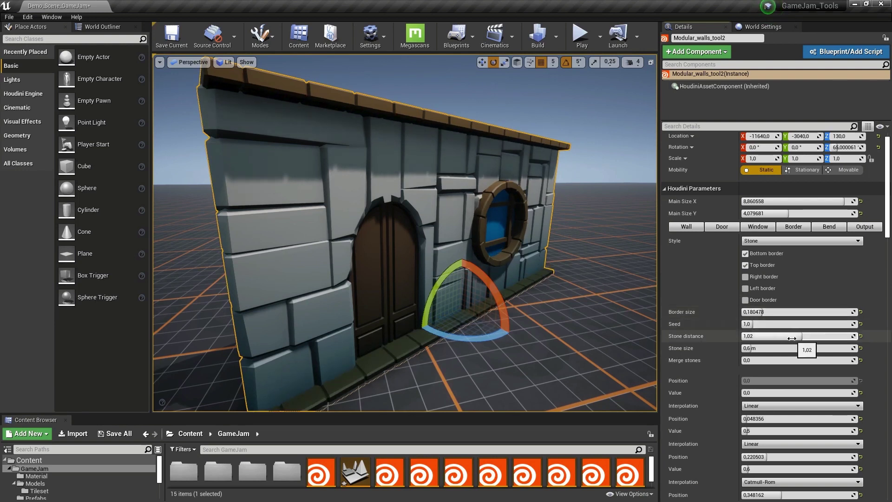
pyautogui.moveTo(798, 336); pyautogui.dragTo(771, 336)
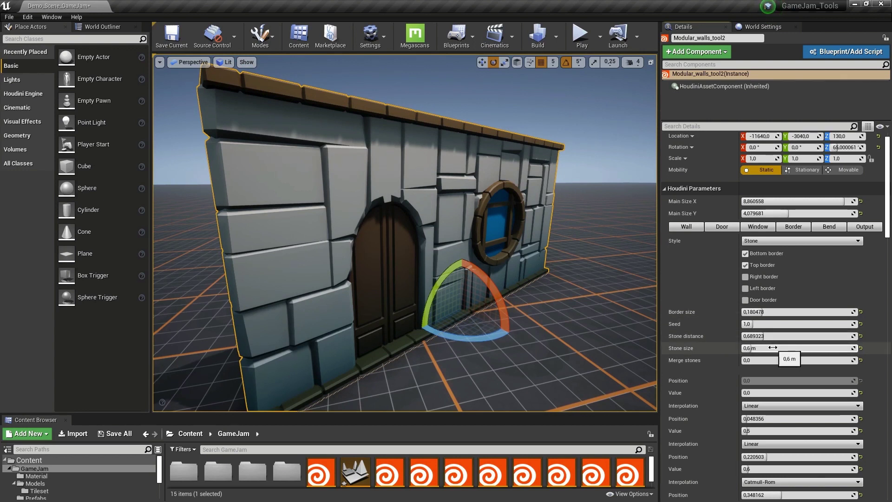
pyautogui.moveTo(771, 348); pyautogui.dragTo(790, 347)
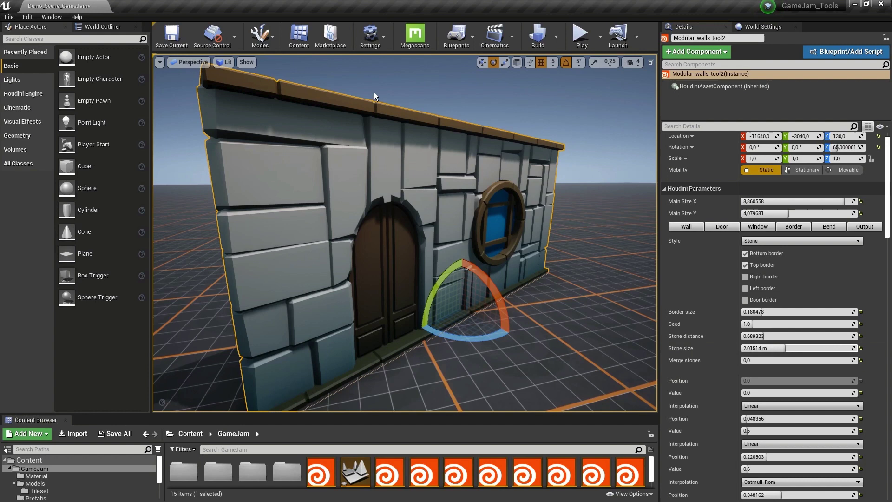
pyautogui.moveTo(744, 360); pyautogui.dragTo(745, 361)
pyautogui.moveTo(505, 146)
pyautogui.keyDown('alt'); pyautogui.mouseDown()
pyautogui.moveTo(409, 145)
pyautogui.moveTo(511, 147)
pyautogui.mouseUp(); pyautogui.keyUp('alt')
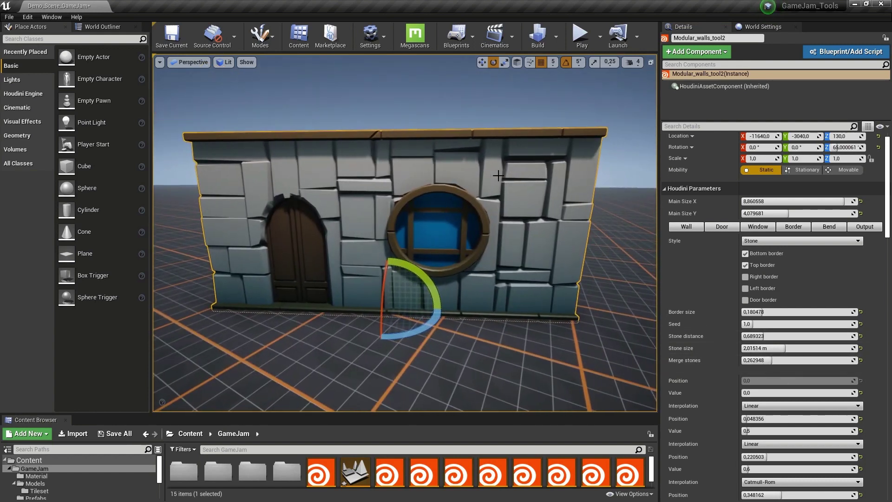
# - Change the border style to wood and set the border size to about 0.46
pyautogui.click(757, 242)
pyautogui.click(756, 249)
pyautogui.keyDown('alt'); pyautogui.moveTo(500, 282); pyautogui.dragTo(558, 282); pyautogui.keyUp('alt')
pyautogui.moveTo(762, 312); pyautogui.dragTo(794, 312)
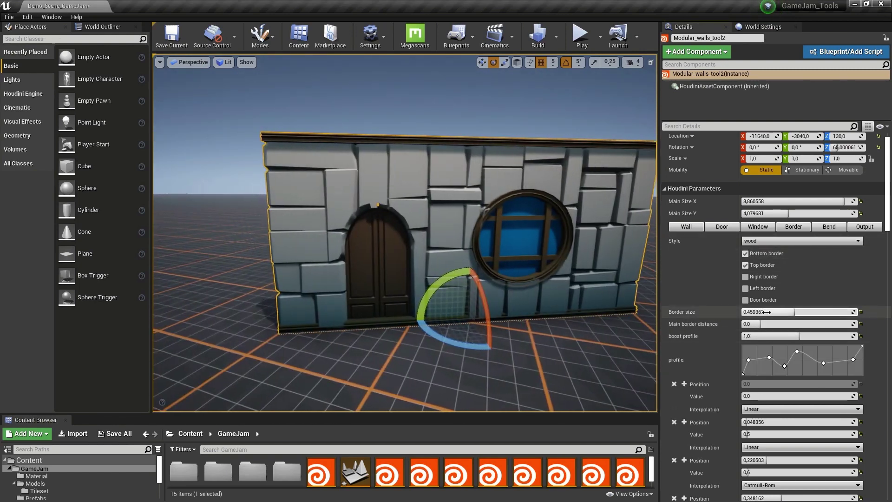
# - Reshape the wood border profile by moving its third curve point to about position 0.21, value 0.31
pyautogui.moveTo(519, 270); pyautogui.dragTo(558, 251, button='right')
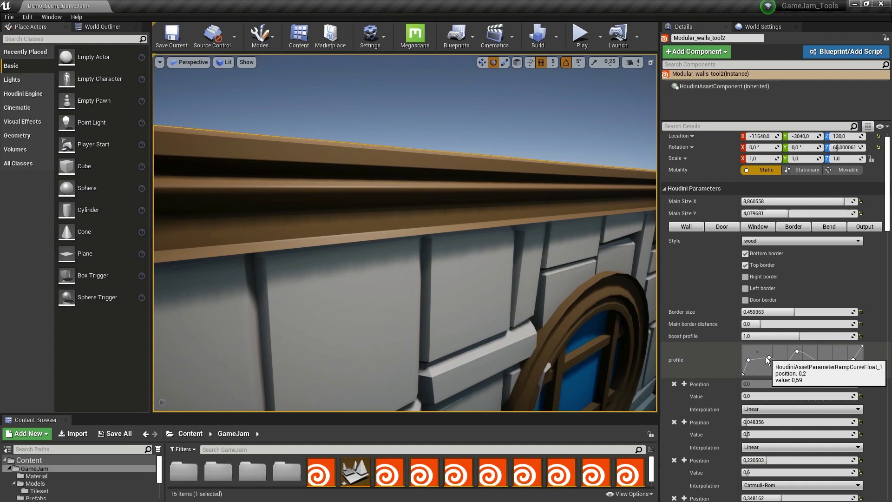
pyautogui.moveTo(768, 357); pyautogui.dragTo(770, 369)
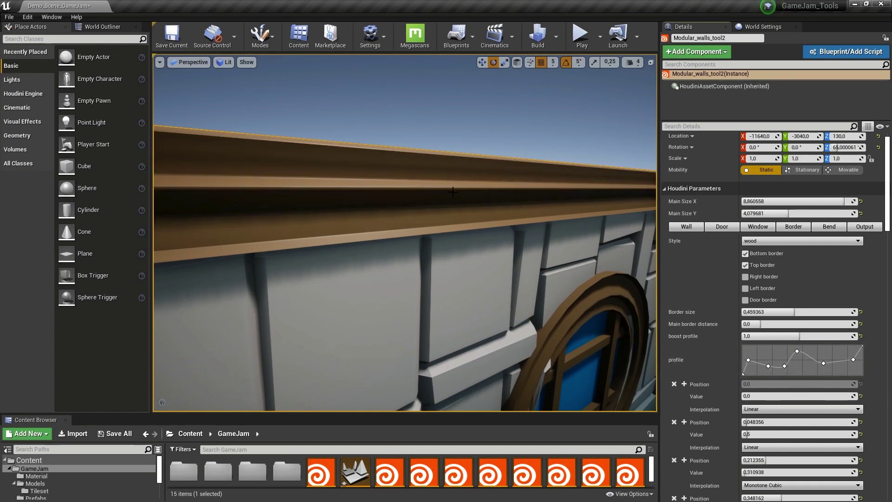
# - Set the main border distance to about 0.14, boost profile to 1.65 and border size to 0.21, and return the border style to Stone
pyautogui.moveTo(746, 324); pyautogui.dragTo(838, 336)
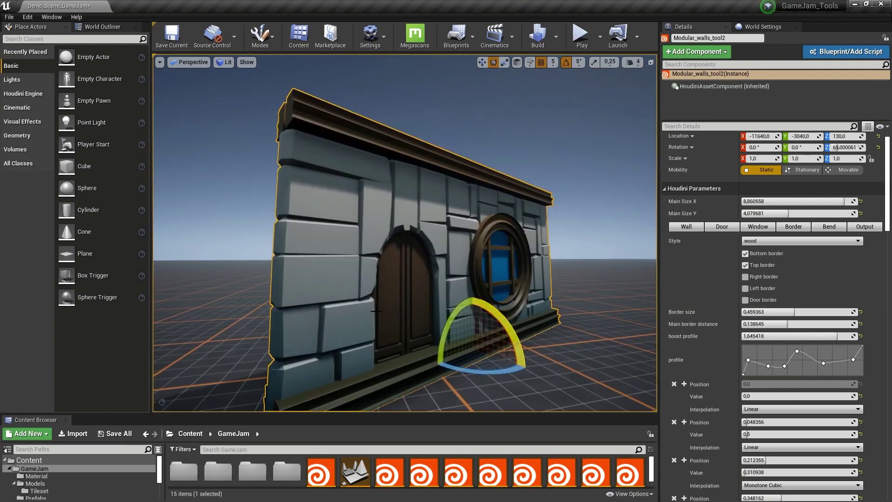
pyautogui.moveTo(793, 312); pyautogui.dragTo(787, 312)
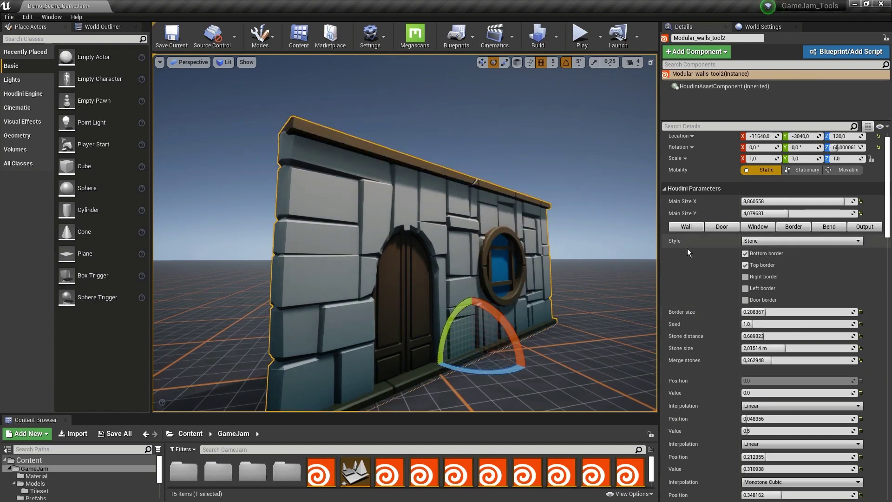
# - Enable bend on the wall and set its extra divisions to 15
pyautogui.moveTo(653, 182); pyautogui.dragTo(653, 182, button='right')
pyautogui.click(832, 228)
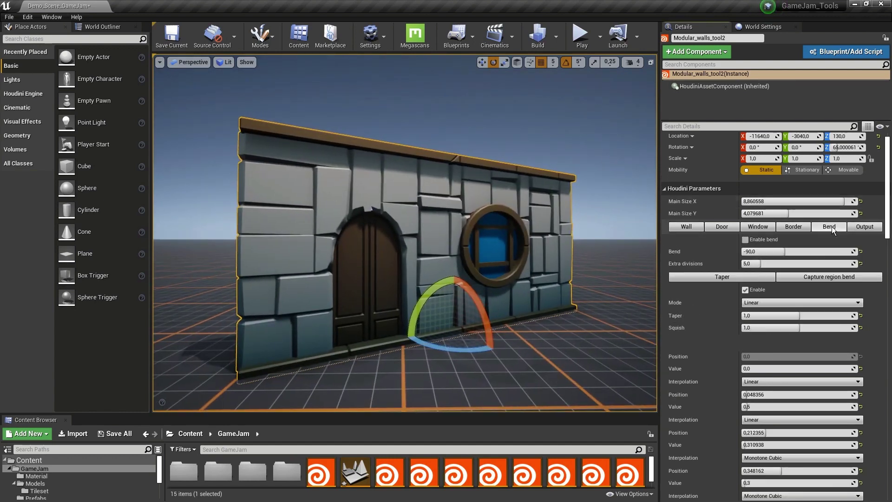
pyautogui.click(751, 241)
pyautogui.moveTo(651, 240); pyautogui.dragTo(628, 284, button='right')
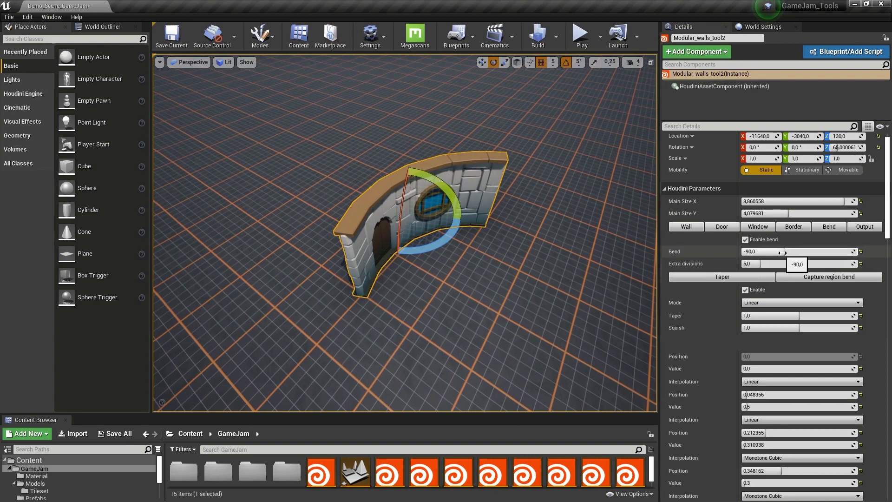
pyautogui.click(762, 264)
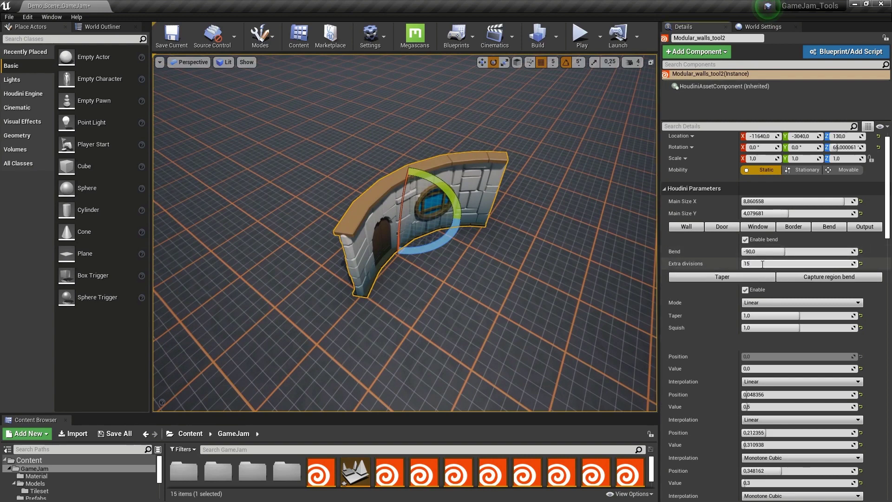
pyautogui.press('Return')
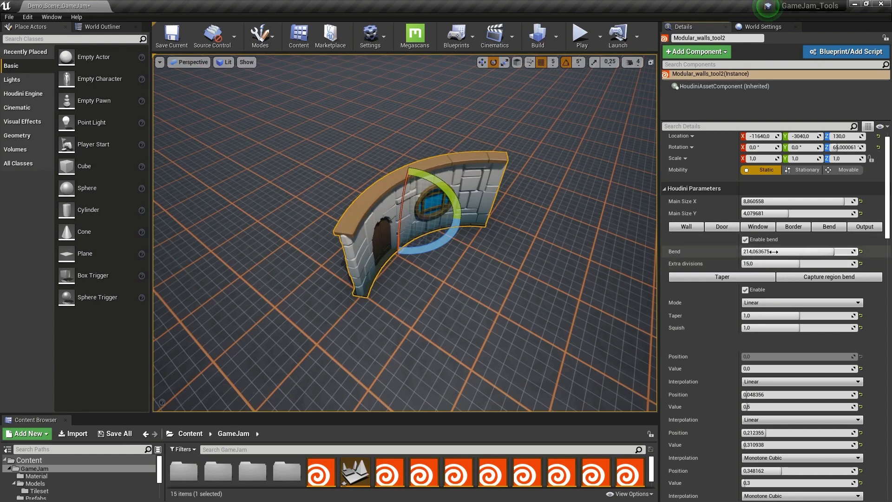
# - Set the wall's bend to 360 to curl it into a closed cylinder
pyautogui.moveTo(774, 251); pyautogui.dragTo(818, 252)
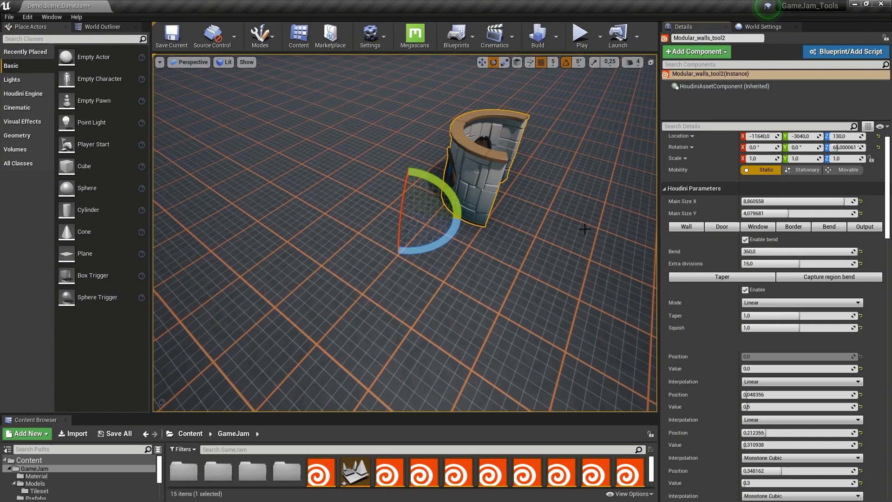
pyautogui.keyDown('alt'); pyautogui.moveTo(585, 229); pyautogui.dragTo(646, 179); pyautogui.keyUp('alt')
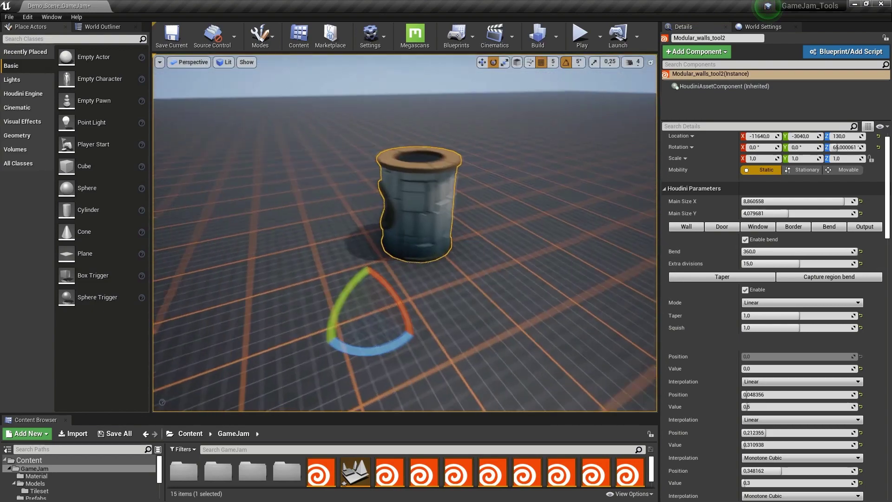
pyautogui.moveTo(405, 232); pyautogui.dragTo(460, 237, button='right')
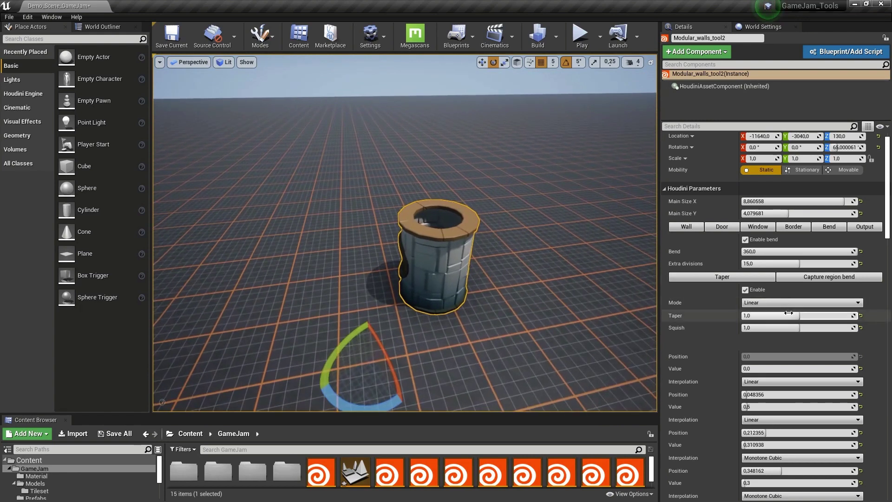
# - Set the bend to about -73.15, the taper to about 1.45 and the squish to about 1.53
pyautogui.moveTo(789, 251); pyautogui.dragTo(767, 251)
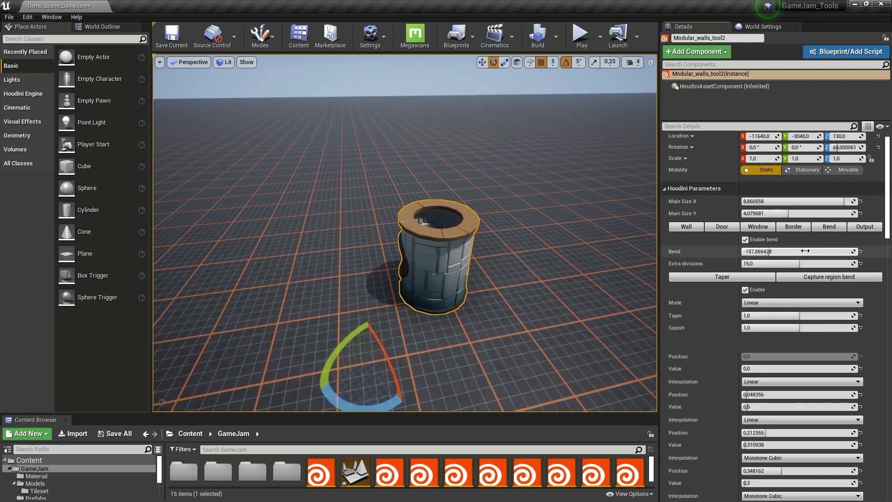
pyautogui.moveTo(805, 251); pyautogui.dragTo(818, 251)
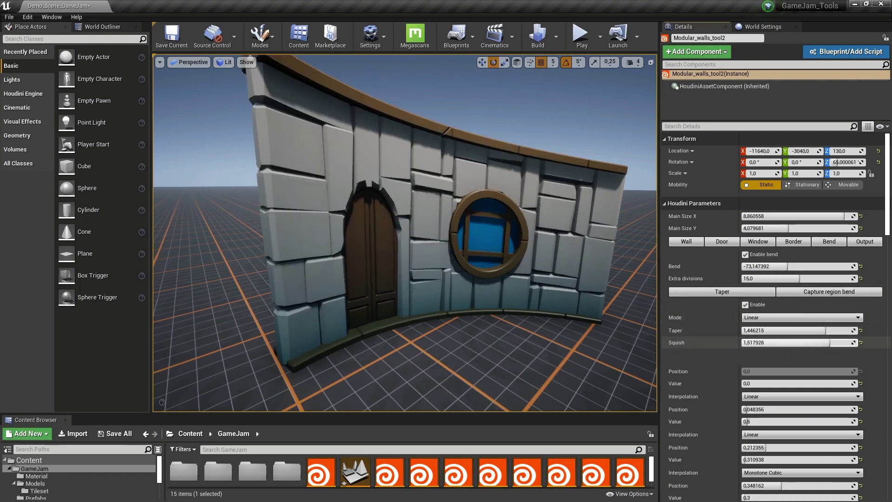
pyautogui.moveTo(763, 342); pyautogui.dragTo(765, 342)
pyautogui.moveTo(502, 341)
pyautogui.mouseDown(button='right')
pyautogui.moveTo(502, 316)
pyautogui.moveTo(502, 342)
pyautogui.mouseUp(button='right')
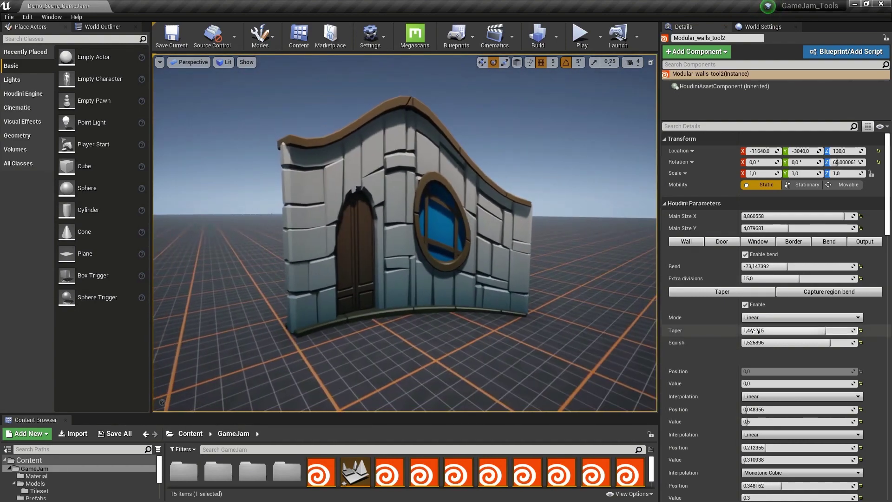
# - Disable the taper and set the bend capture region to a pivot of about 2.91 and a length of about 5.70
pyautogui.click(746, 304)
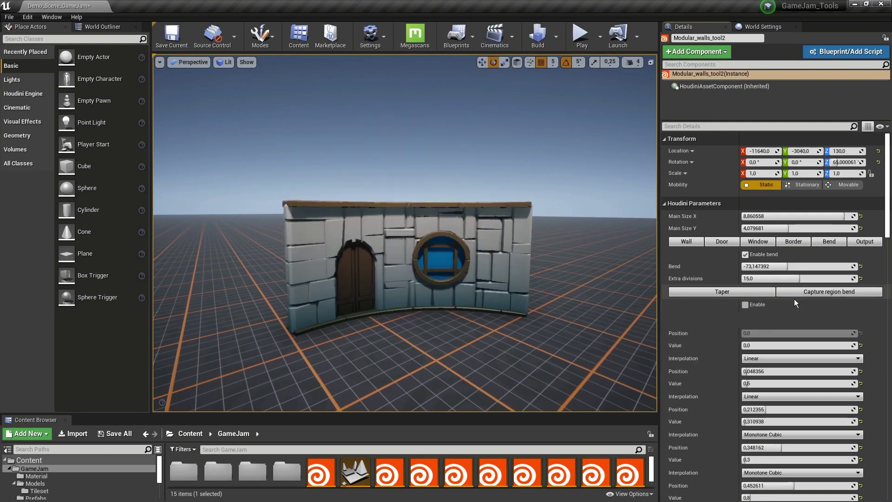
pyautogui.moveTo(581, 279); pyautogui.dragTo(581, 279, button='right')
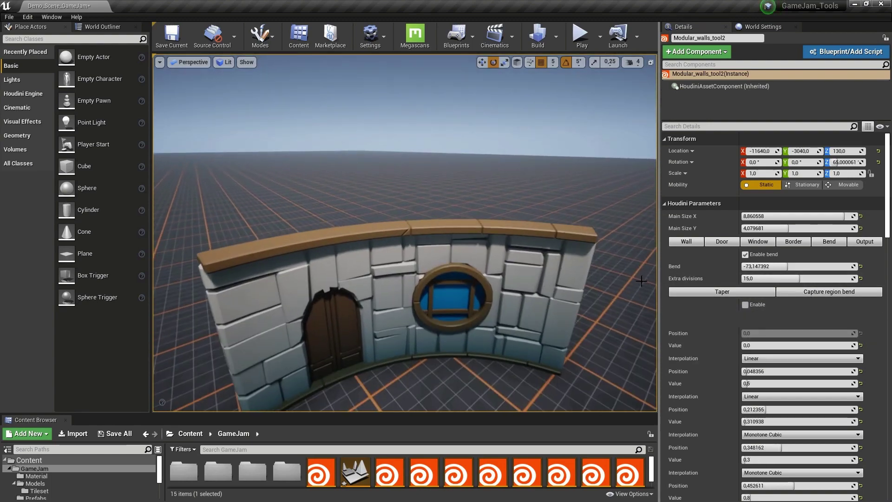
pyautogui.click(810, 292)
pyautogui.moveTo(437, 260); pyautogui.dragTo(436, 260, button='right')
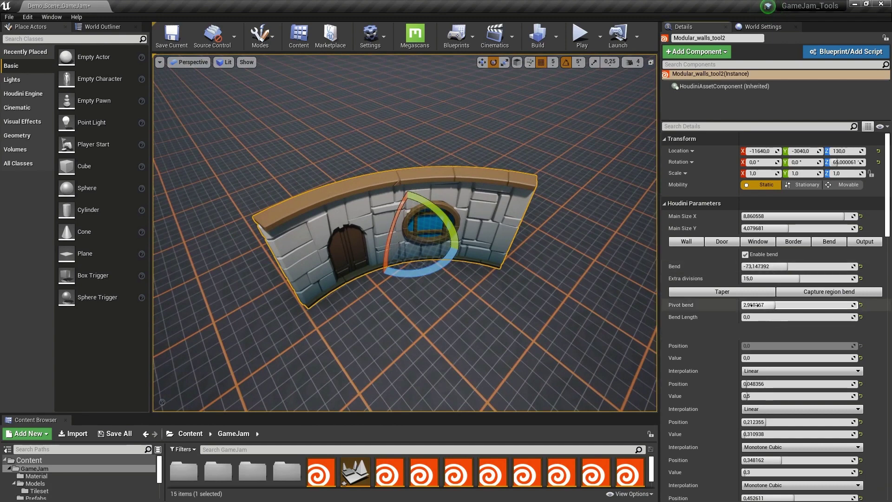
pyautogui.moveTo(754, 318)
pyautogui.mouseDown()
pyautogui.moveTo(799, 317)
pyautogui.moveTo(765, 311)
pyautogui.mouseUp()
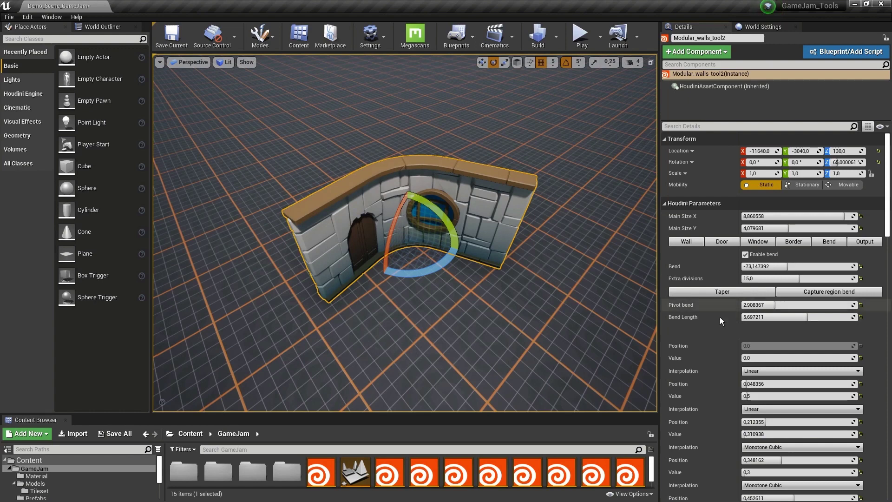
# - Set the bend to -90 and inspect the curved wall corner from above and from the front
pyautogui.click(771, 266)
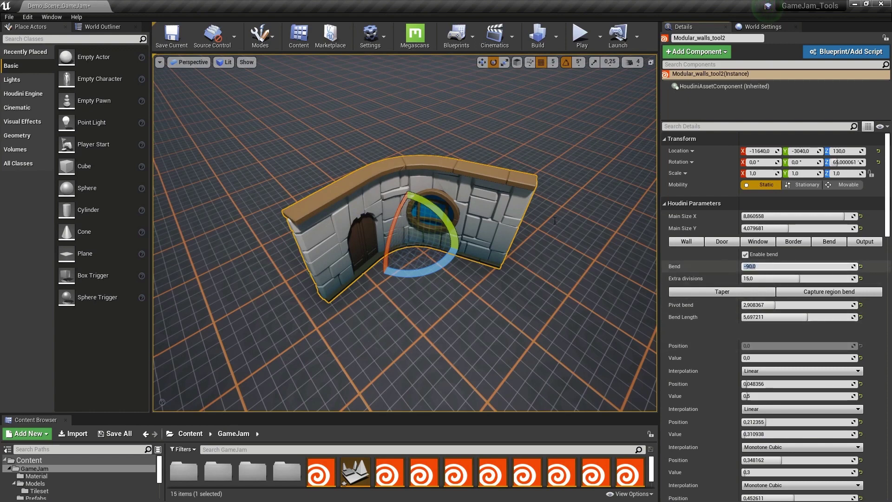
pyautogui.keyDown('alt'); pyautogui.moveTo(384, 176); pyautogui.dragTo(367, 218); pyautogui.keyUp('alt')
pyautogui.press('g')
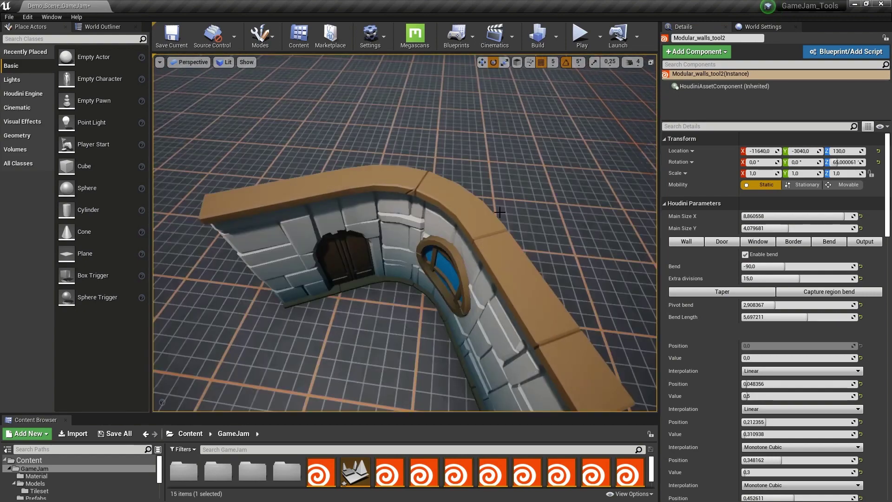
pyautogui.moveTo(504, 216)
pyautogui.keyDown('alt'); pyautogui.mouseDown()
pyautogui.moveTo(539, 205)
pyautogui.moveTo(600, 209)
pyautogui.moveTo(509, 215)
pyautogui.mouseUp(); pyautogui.keyUp('alt')
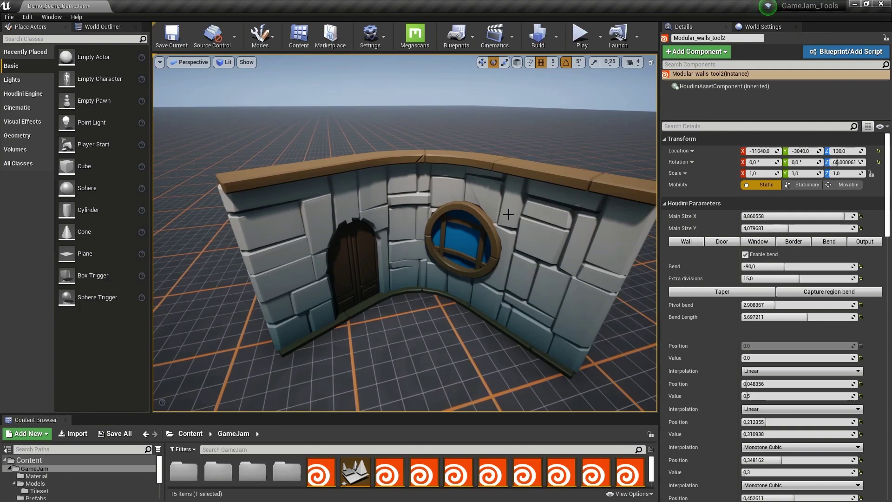
pyautogui.scroll(-6, 443, 244)
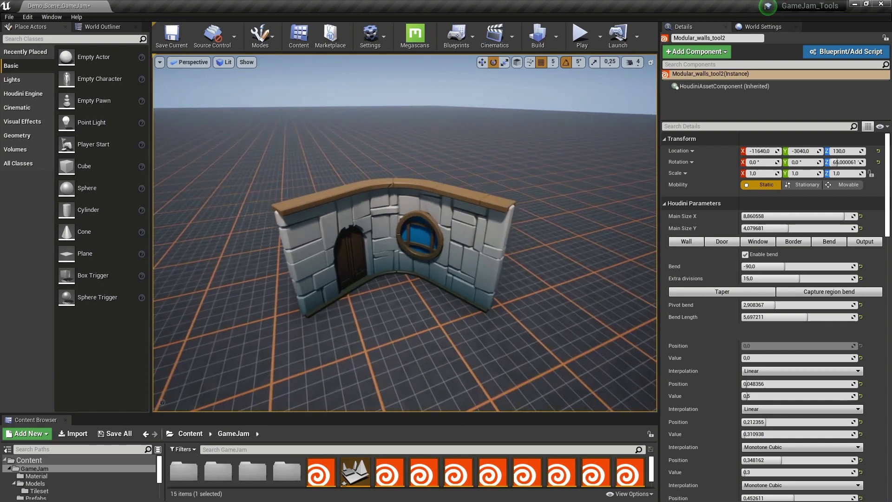
# - Set the gradient intensity in the wall's output color settings to 0 and inspect the wall
pyautogui.click(865, 241)
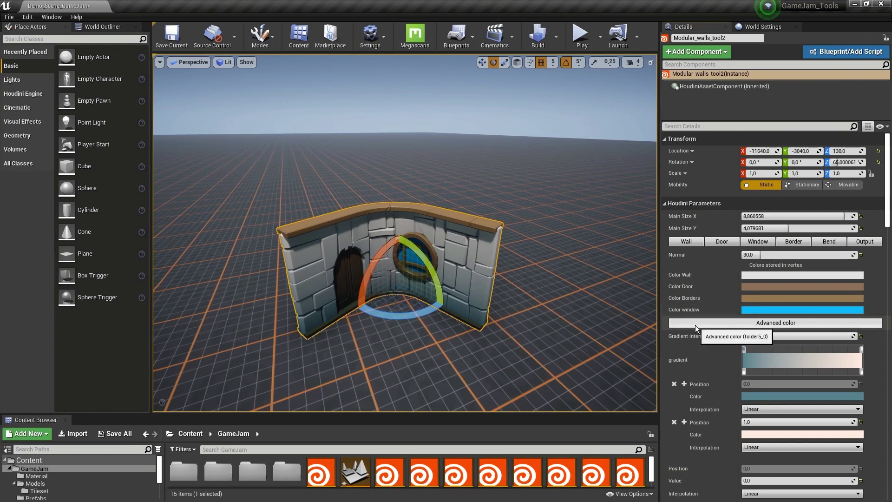
pyautogui.press('w')
pyautogui.moveTo(629, 308); pyautogui.dragTo(629, 261, button='right')
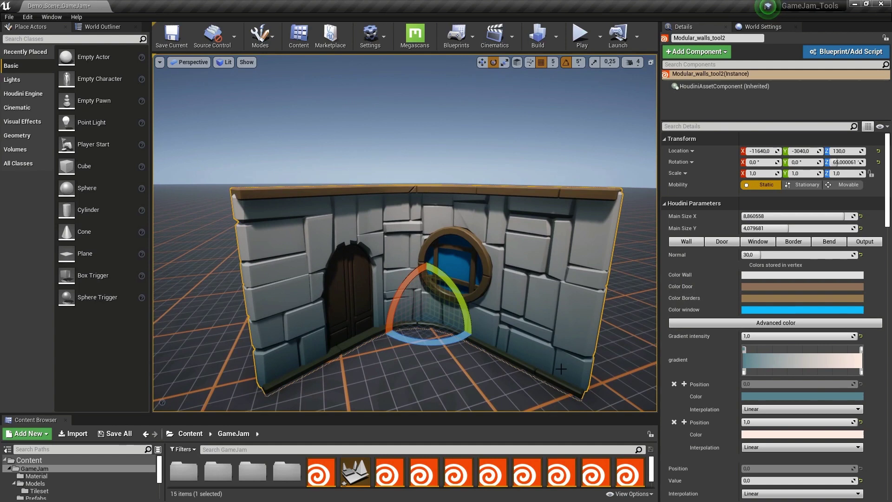
pyautogui.click(774, 336)
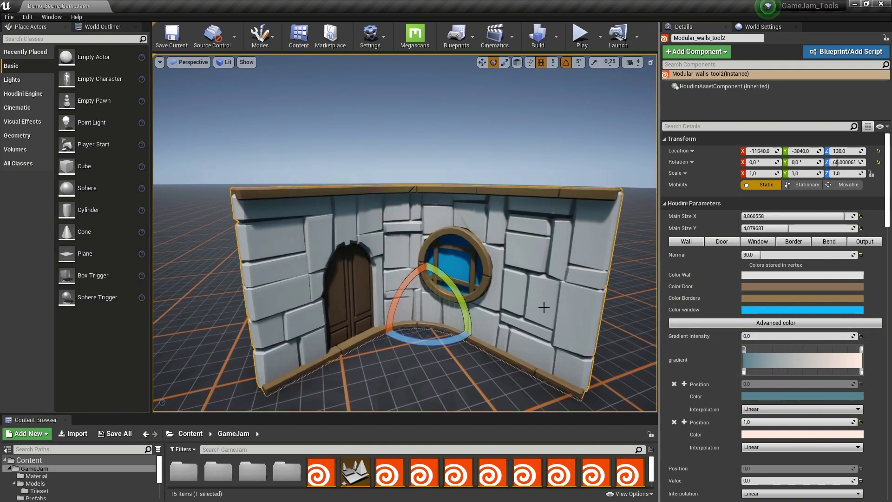
pyautogui.moveTo(527, 345); pyautogui.dragTo(526, 297, button='right')
pyautogui.press('q')
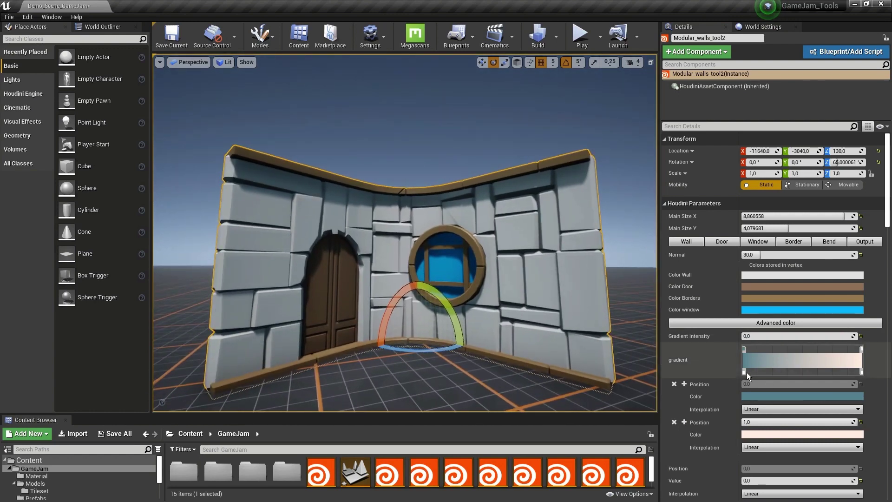
# - Set the gradient intensity to about 0.35 and change the gradient's first color to red, hex sRGB E2002CFF
pyautogui.moveTo(757, 336); pyautogui.dragTo(796, 336)
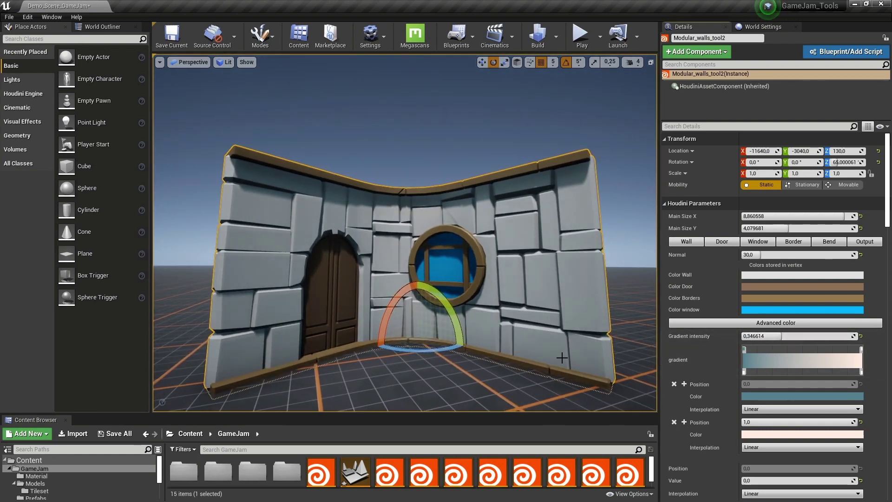
pyautogui.click(786, 397)
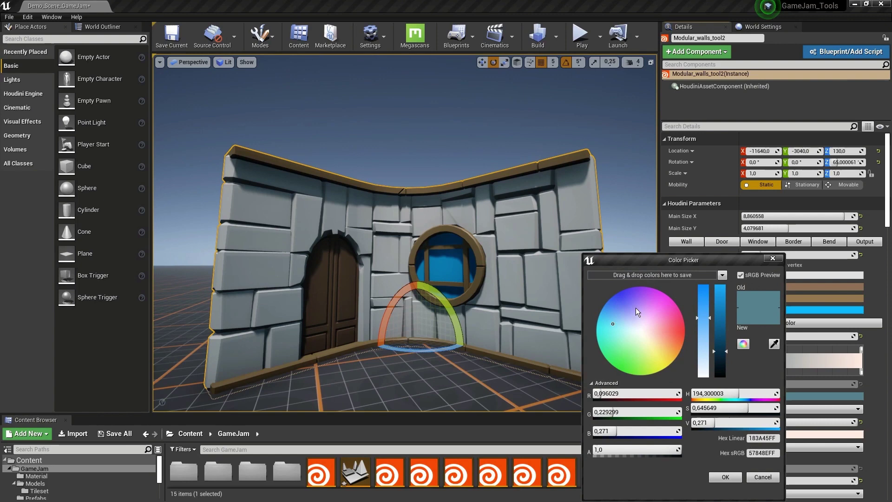
pyautogui.moveTo(636, 308)
pyautogui.mouseDown()
pyautogui.moveTo(695, 329)
pyautogui.moveTo(721, 305)
pyautogui.mouseUp()
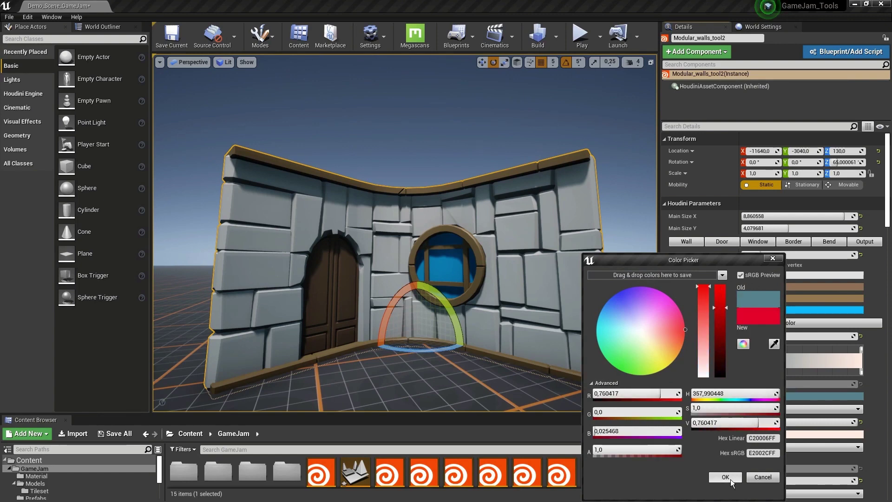
pyautogui.click(725, 477)
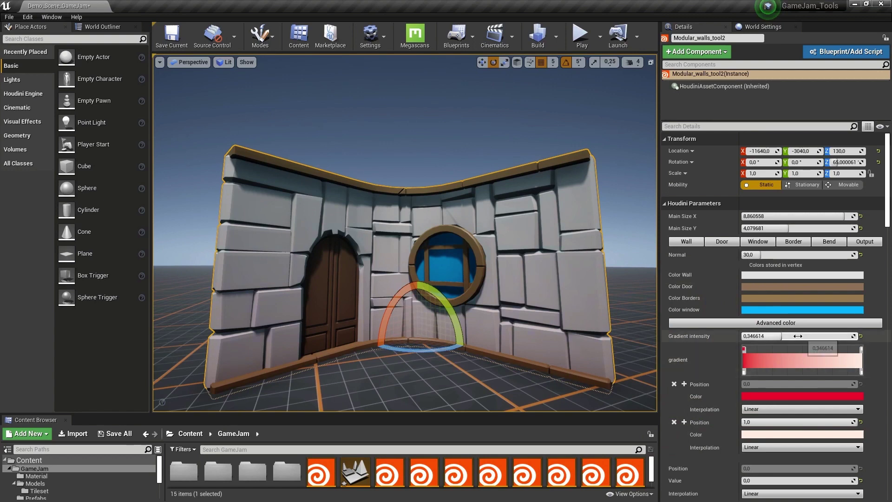
# - Try a high gradient intensity, reduce it to about 0.21, and view the whole wall without the editor overlays
pyautogui.moveTo(798, 336); pyautogui.dragTo(857, 336)
pyautogui.moveTo(495, 268); pyautogui.dragTo(479, 272, button='right')
pyautogui.moveTo(843, 337); pyautogui.dragTo(766, 336)
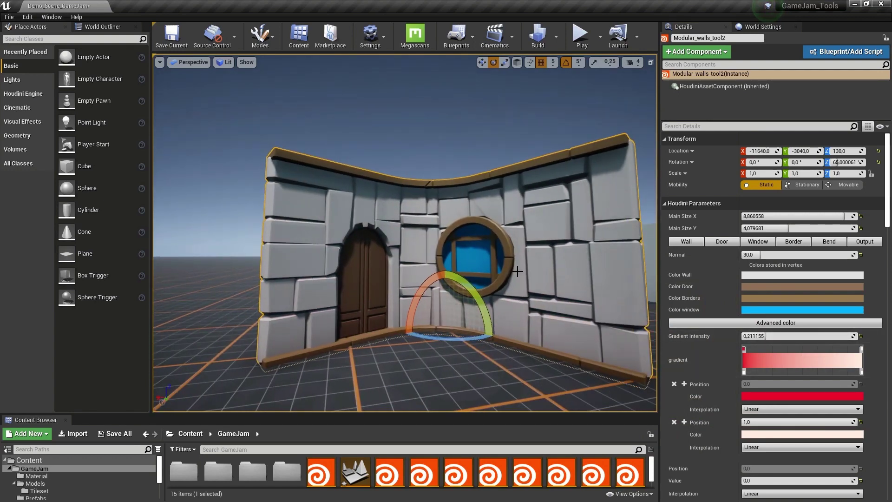
pyautogui.press('g')
pyautogui.moveTo(470, 258); pyautogui.dragTo(524, 276)
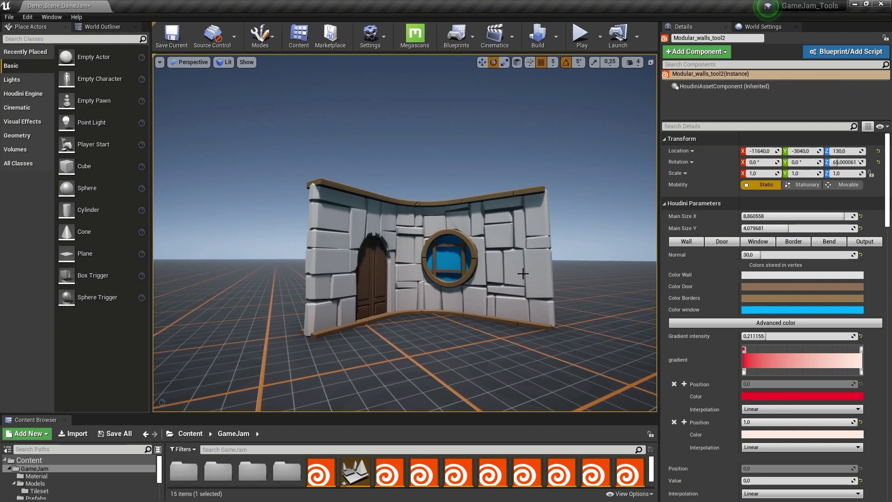